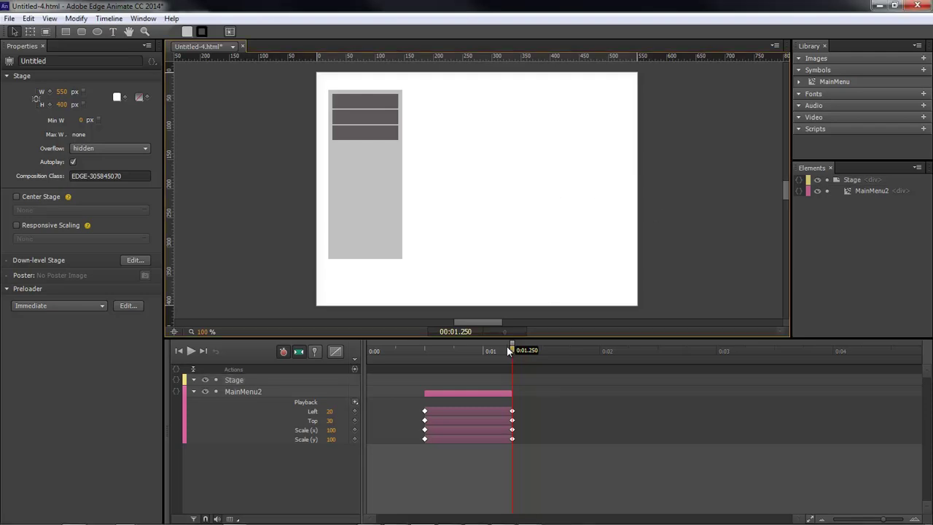
Add a creationComplete handler to the Stage and move the code panel into place
mouse_move(499, 353)
mouse_down()
mouse_move(460, 349)
mouse_move(513, 351)
mouse_up()
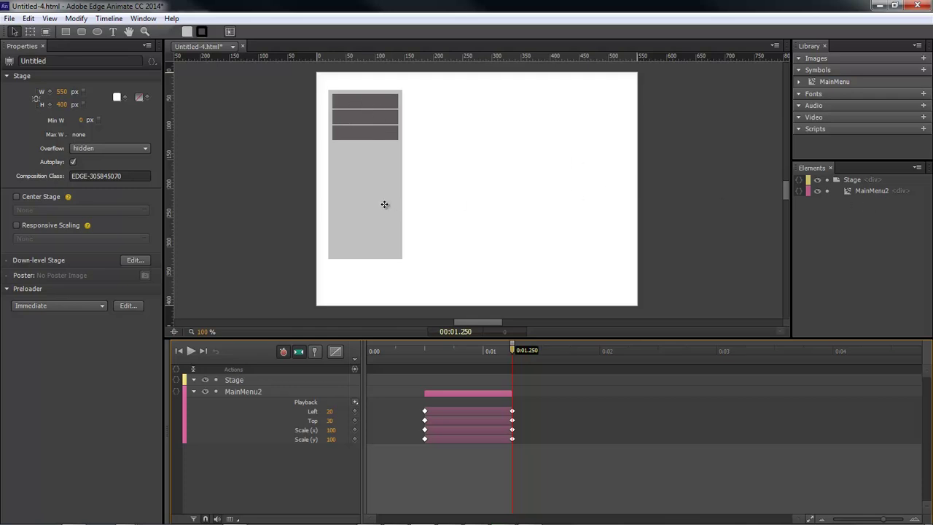
click(176, 379)
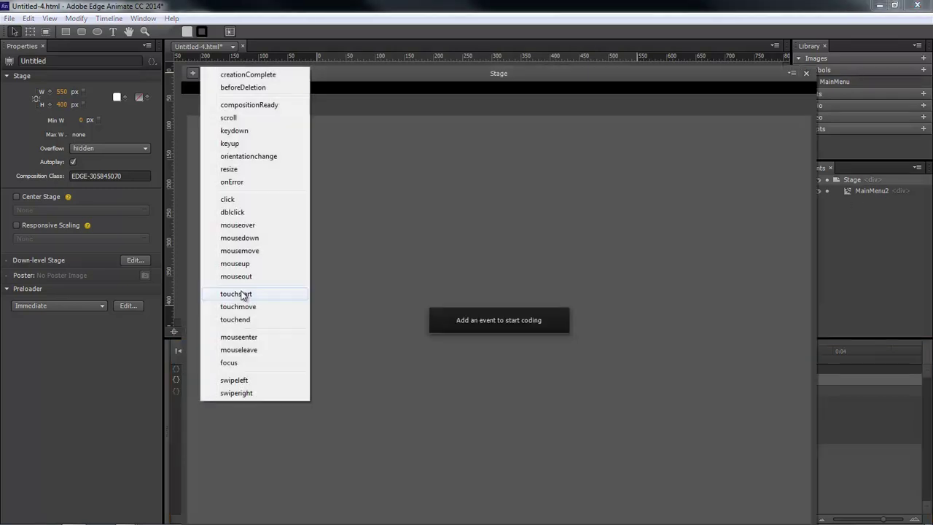
click(250, 79)
drag(376, 80, 352, 58)
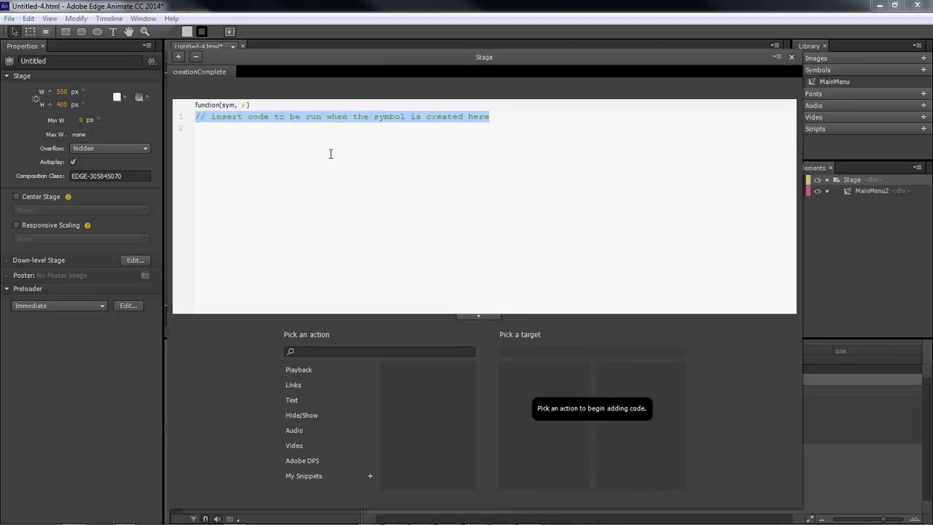
Write sym.getComposition().getStage.getSymbol in the creationComplete code, fixing the typos
text(s)
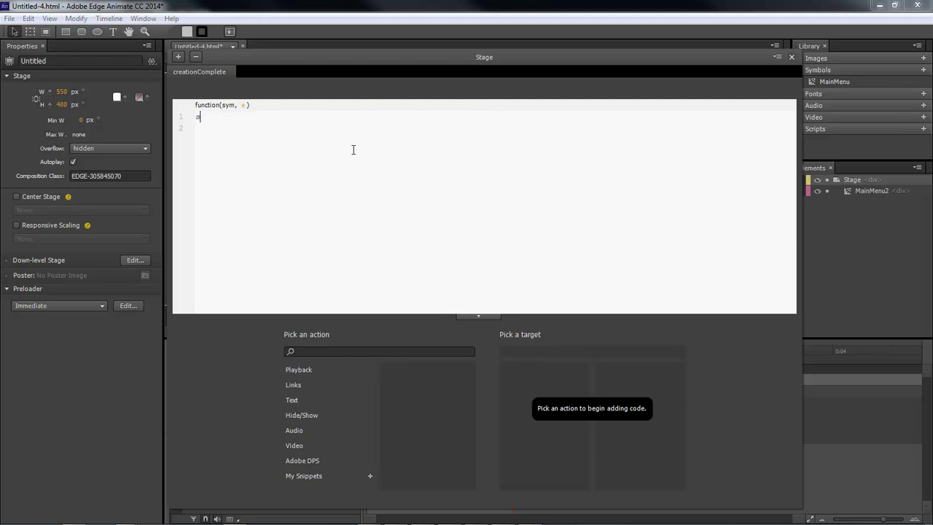
text(ym.getComposition().getStage.getSymp)
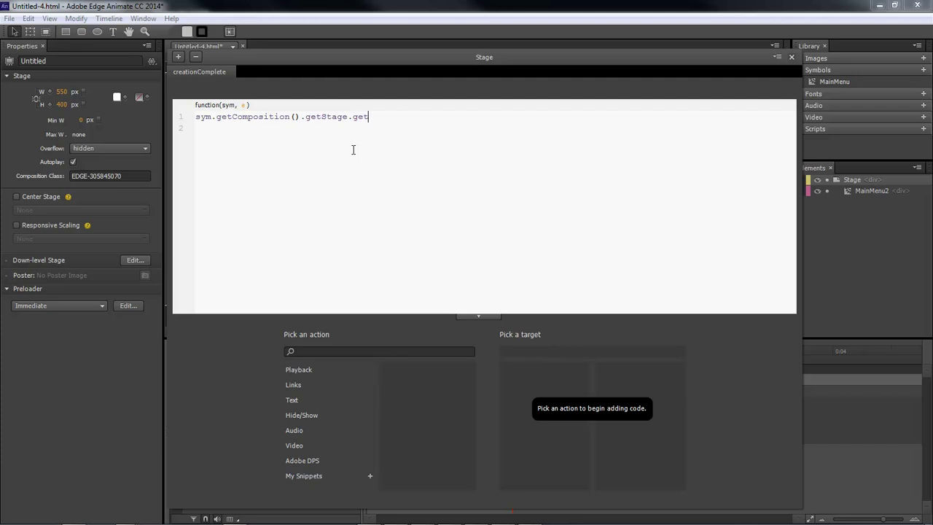
key(BackSpace)
text(bol)
Continue the line with ("MainMenu").$("Menu1").html() and the red, centred font/div tags
key(BackSpace)
text((")
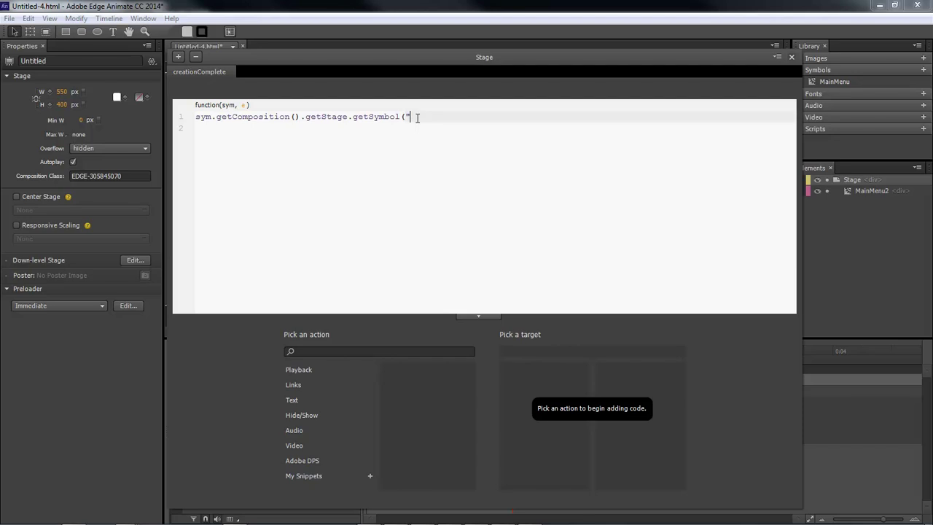
text(MainMenu").)
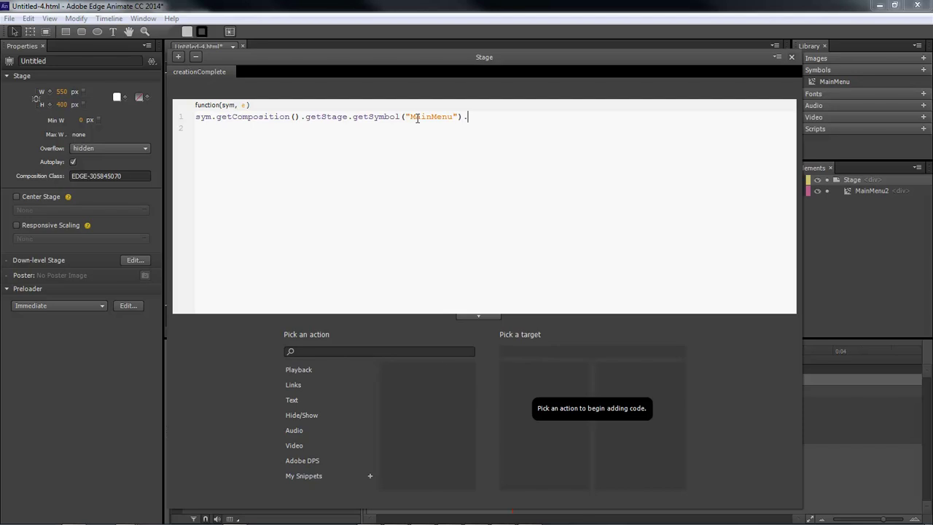
text($("Me)
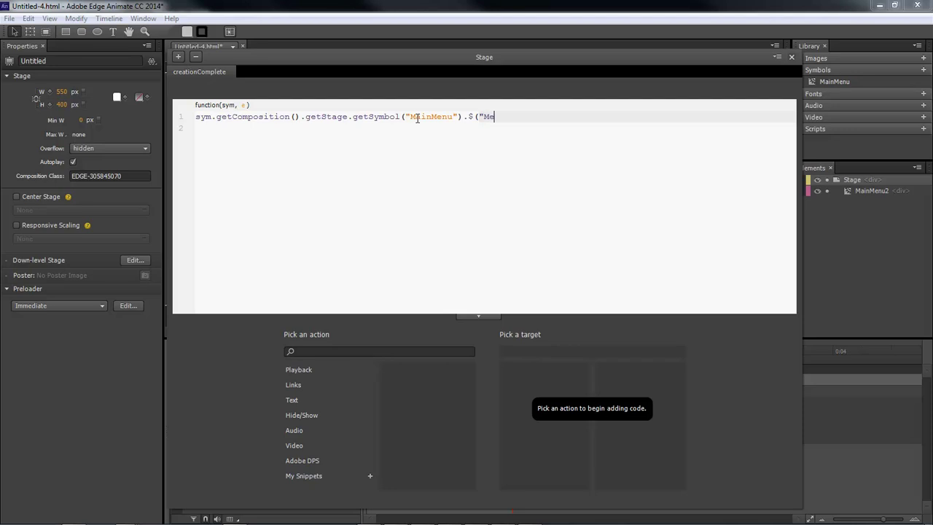
text(nu1"))
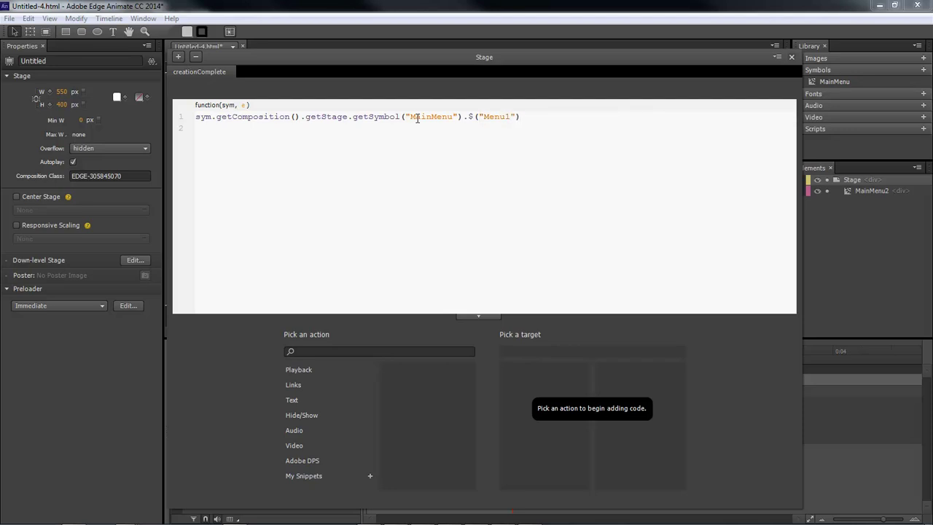
text(.html)
text(())
text("")
text(<)
text(font)
text( color)
text(=red)
text(><div)
text( align=)
text(center)
text(>)
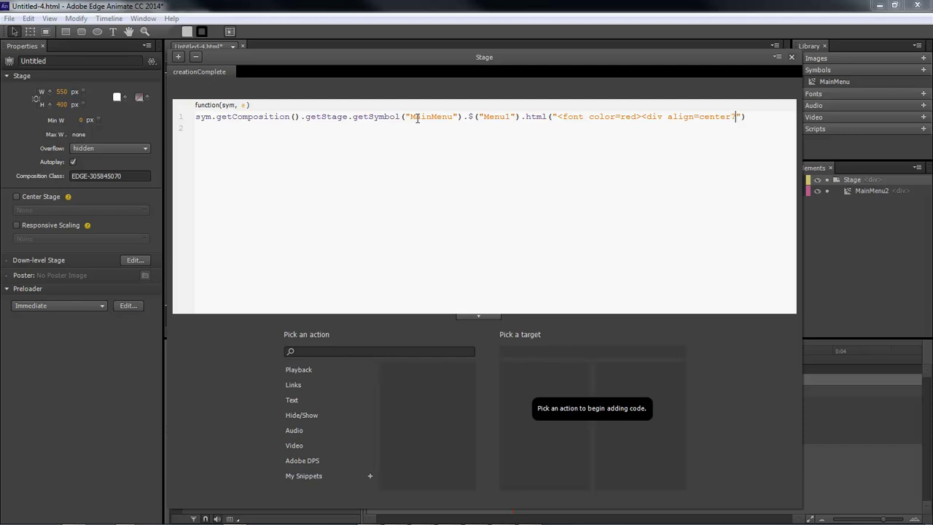
text(</div></font>)
Insert the text Home between the div tags of the Menu1 html call
click(708, 117)
text(Home)
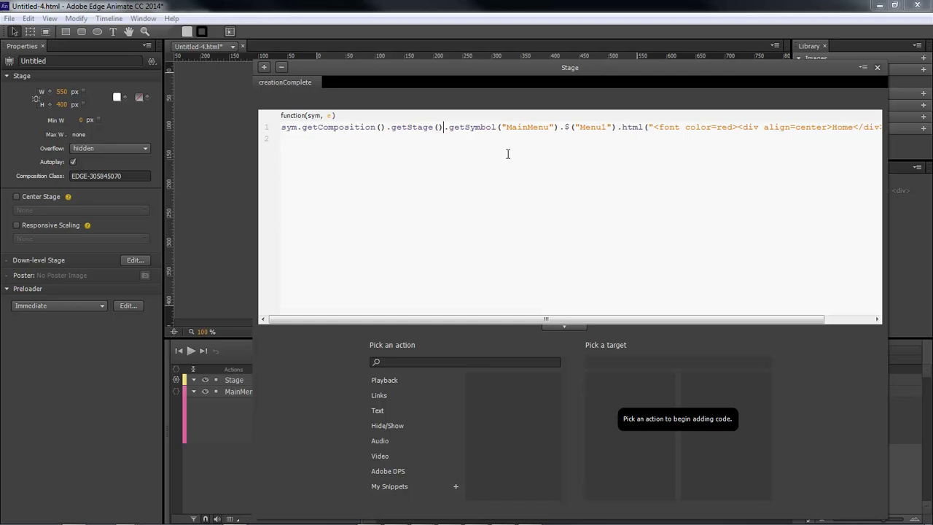
drag(600, 67, 560, 76)
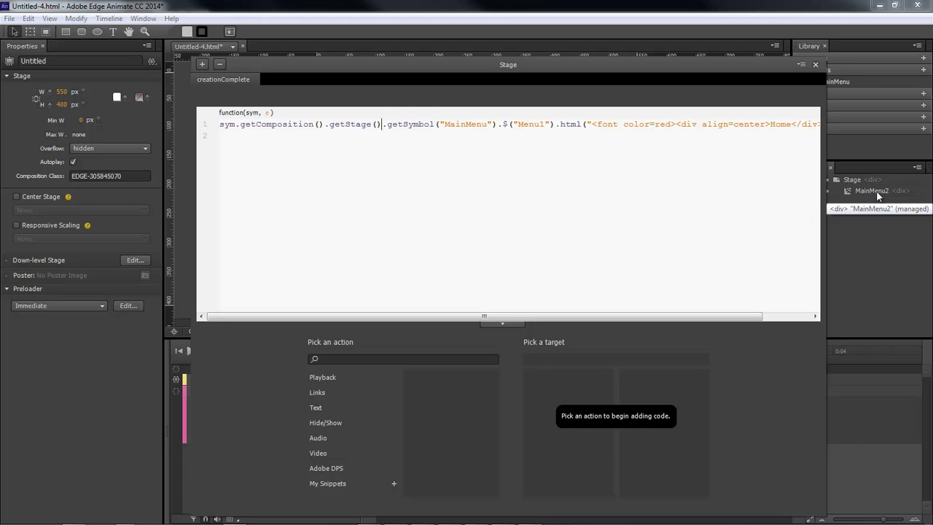
drag(588, 68, 565, 68)
drag(469, 319, 602, 317)
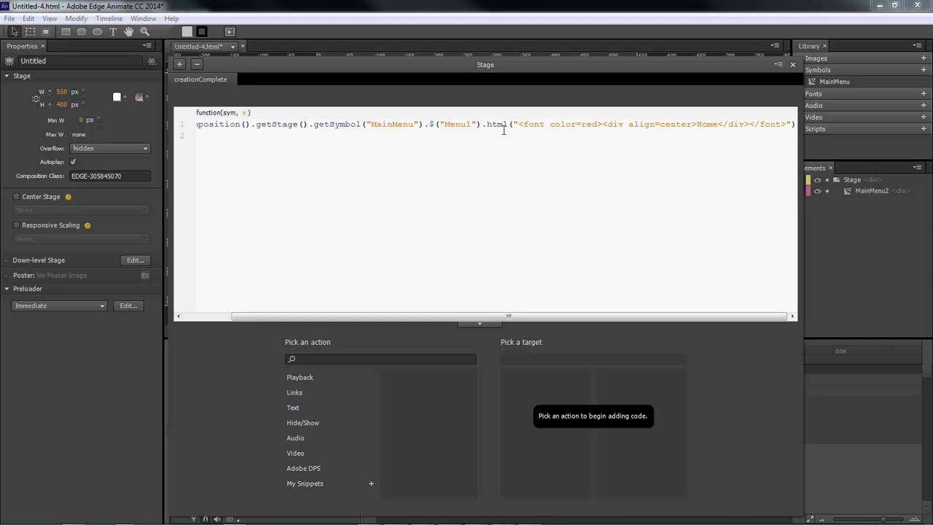
Close the code editor and rename the MainMenu2 instance to MainMenu
click(793, 65)
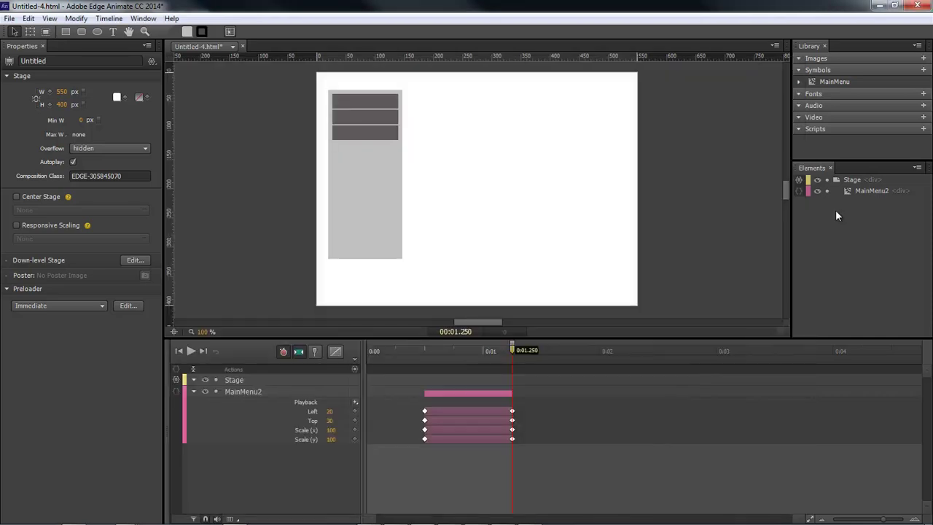
click(871, 191)
click(871, 191)
key(BackSpace)
key(Return)
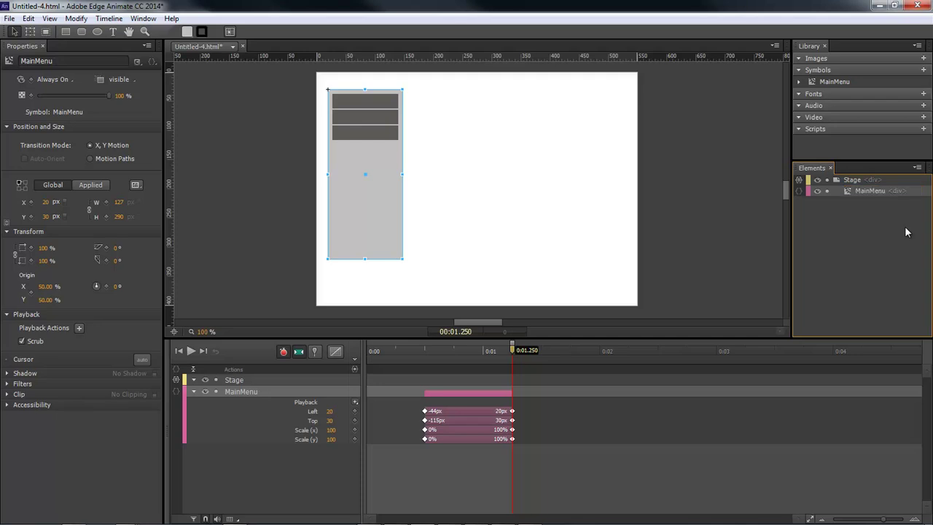
Open the MainMenu symbol, select Menu1, and launch a browser preview
double_click(847, 190)
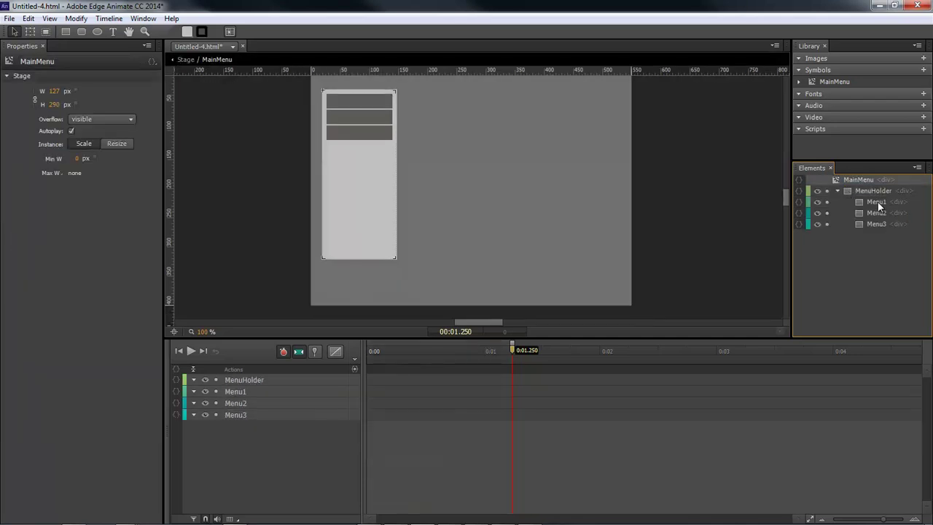
click(877, 202)
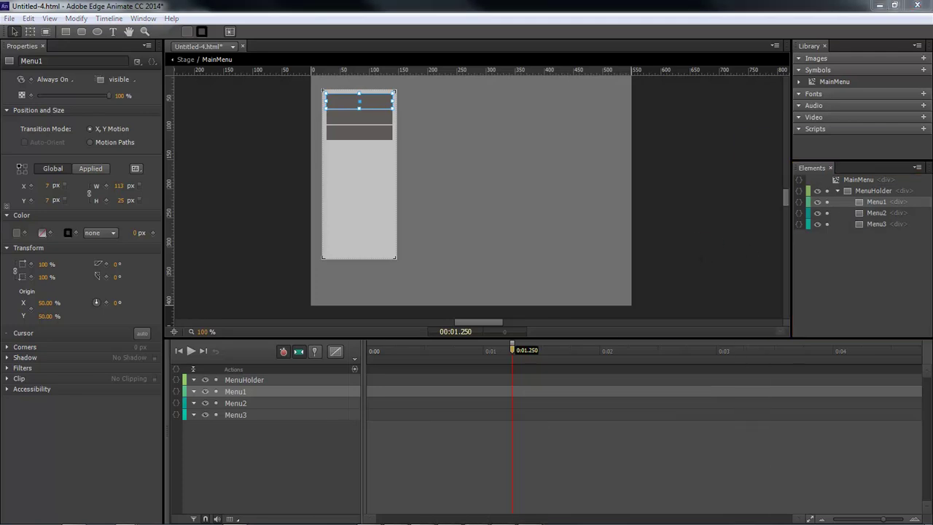
key(ctrl+Return)
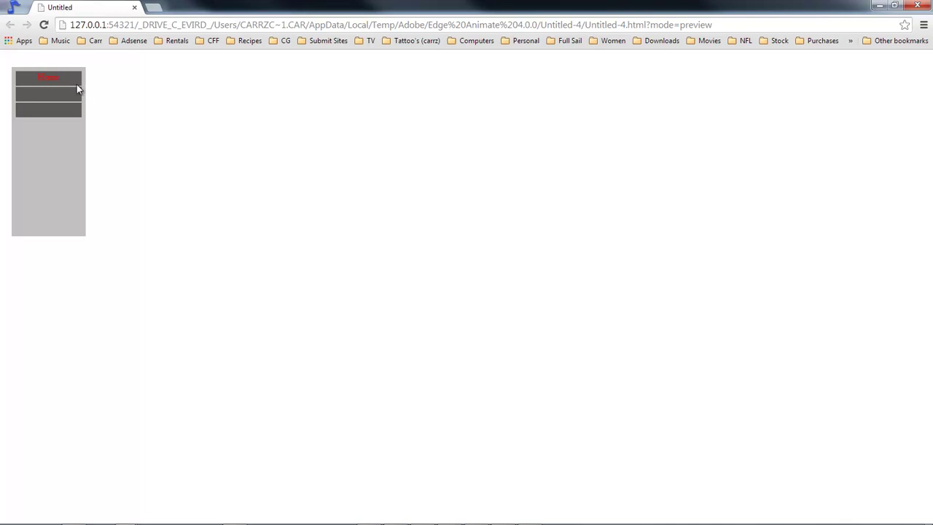
Restore and reload the Chrome preview, then drag the browser aside and deselect Menu1
double_click(277, 6)
right_click(212, 173)
click(263, 221)
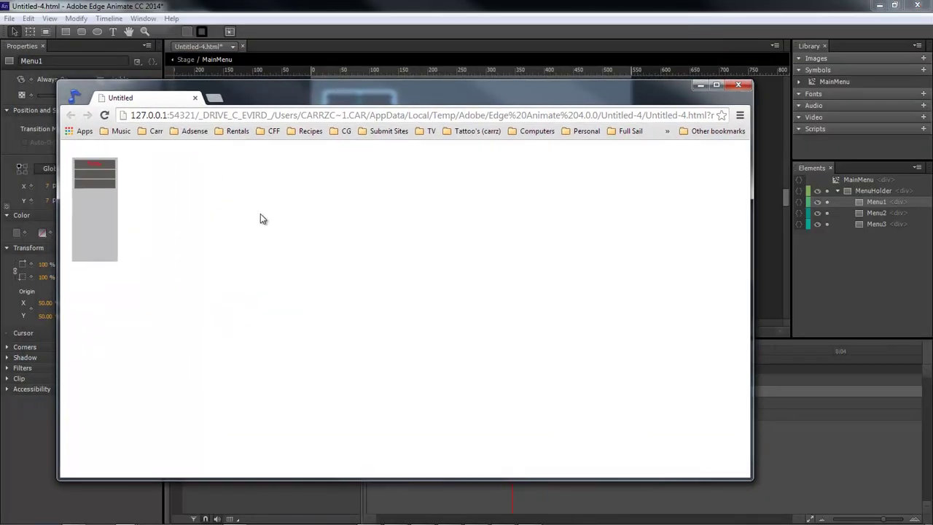
drag(265, 99, 932, 99)
click(654, 199)
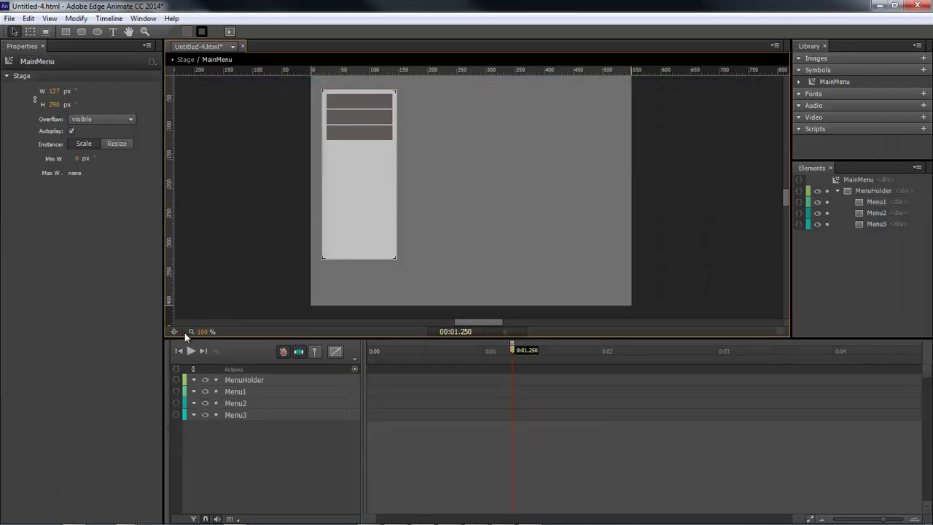
Return to the Stage and duplicate its creationComplete code line into the following lines
click(184, 61)
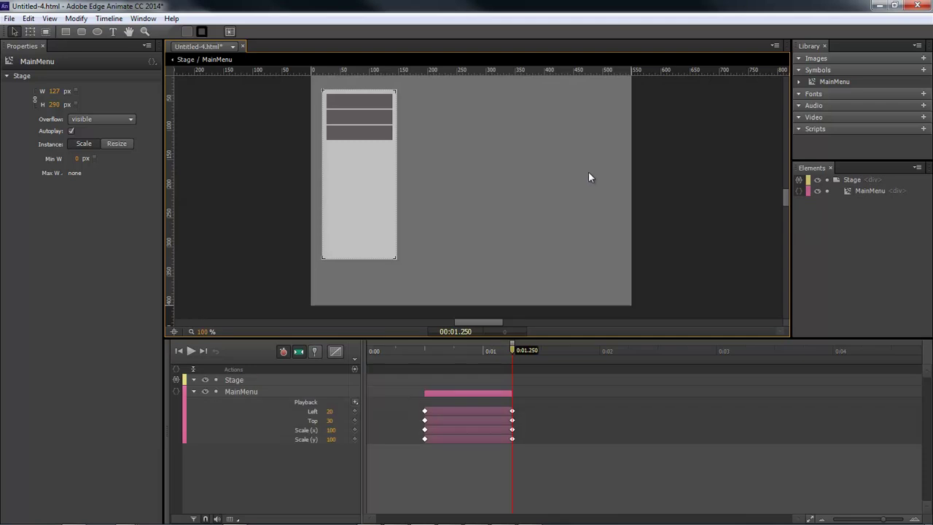
click(177, 382)
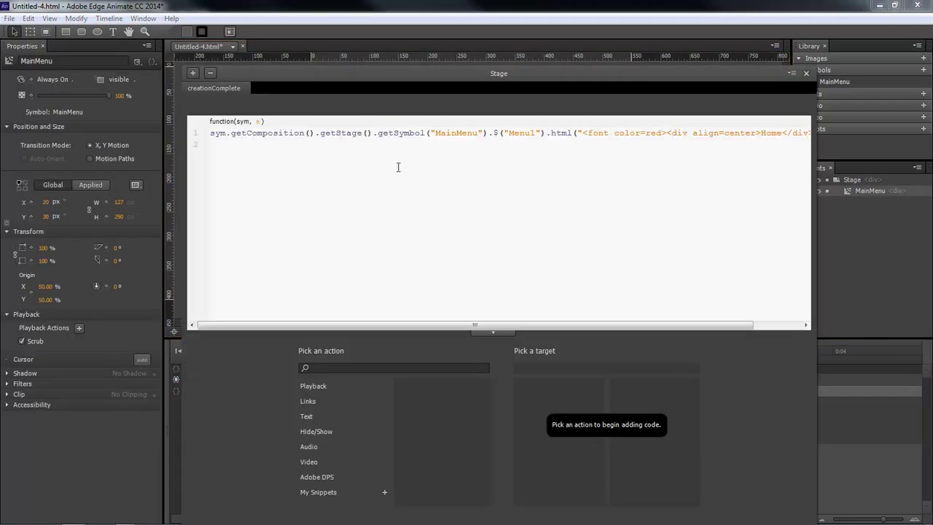
key(ctrl+a)
key(ctrl+c)
click(223, 145)
key(ctrl+v)
key(ctrl+v)
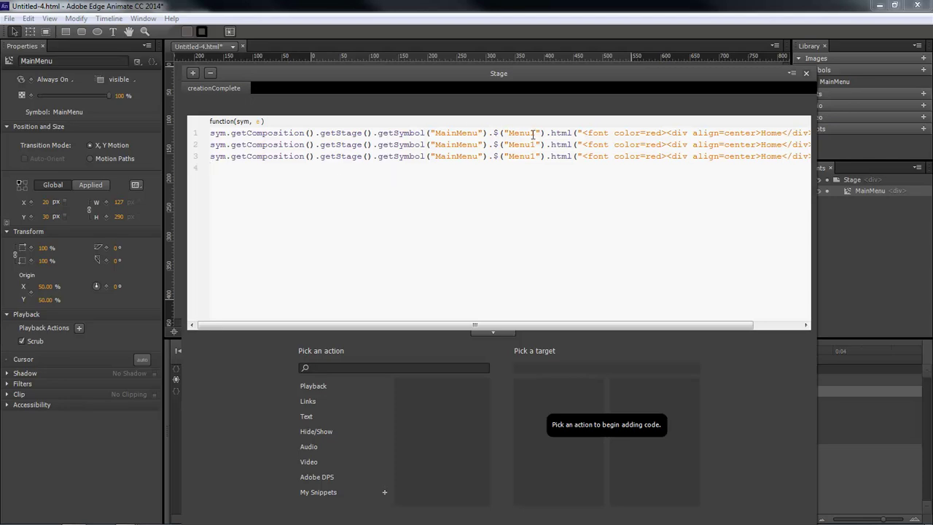
Change the copies to Menu2 with About and Menu3 with Contact, then close the editor
drag(536, 144, 531, 156)
text(2)
text(3)
drag(781, 144, 761, 145)
text(About)
drag(782, 156, 761, 157)
text(Contact)
click(806, 73)
Launch the browser preview with Ctrl+Enter and reload the Chrome page
key(ctrl+Return)
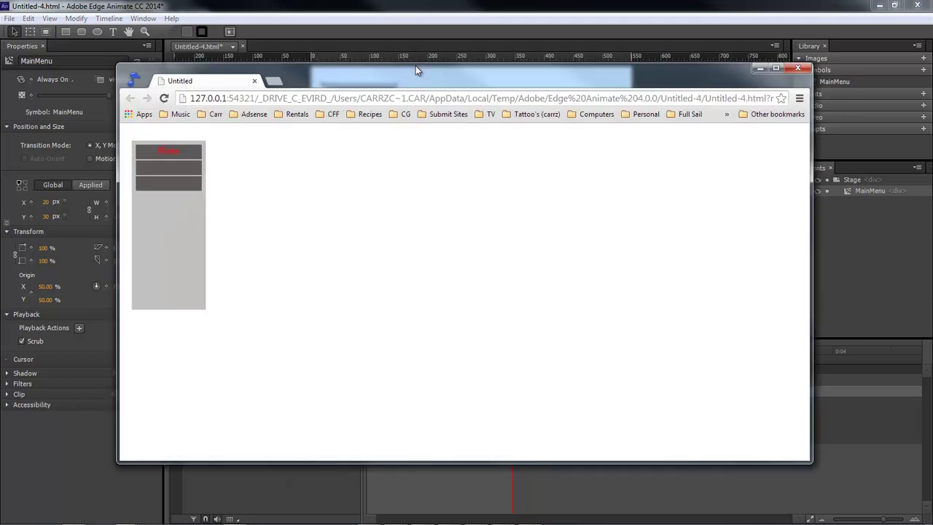
right_click(431, 194)
click(430, 201)
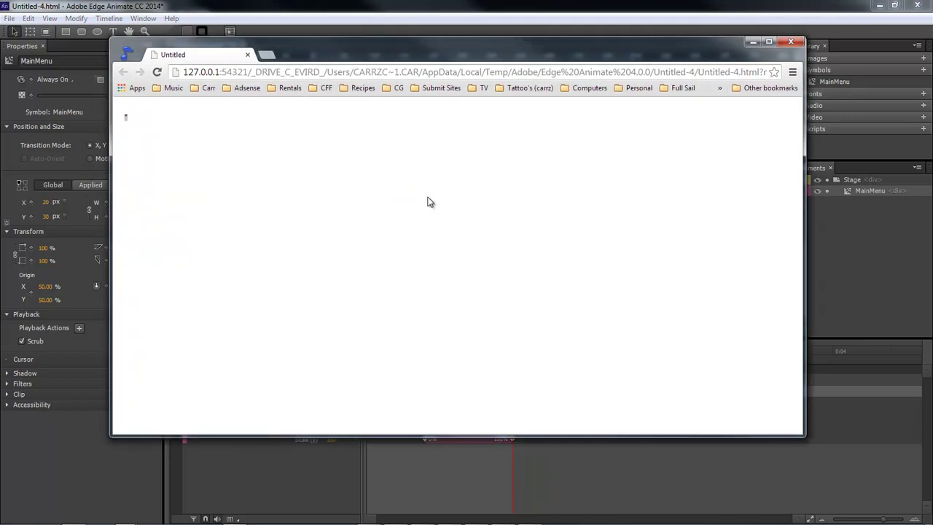